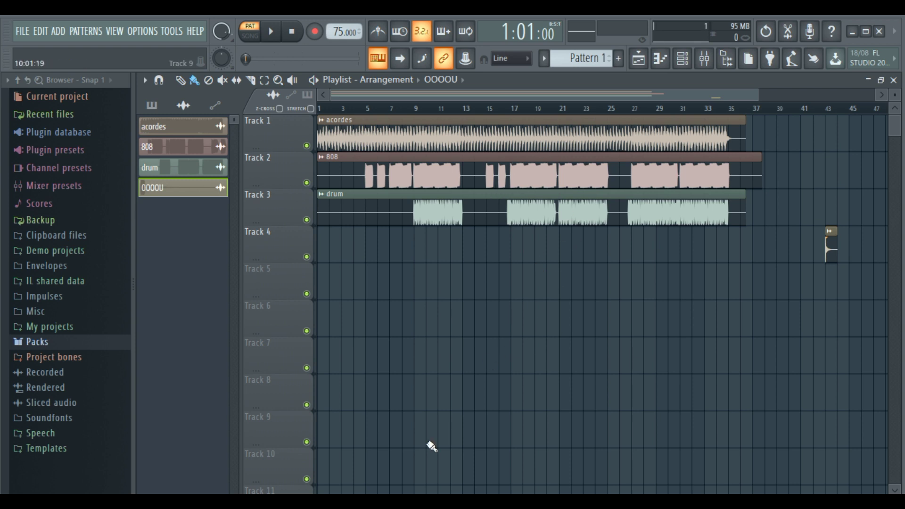
- Mute the 808 and drum tracks and play the acordes track alone in song mode from bar 1
left_click(306, 182)
left_click(306, 219)
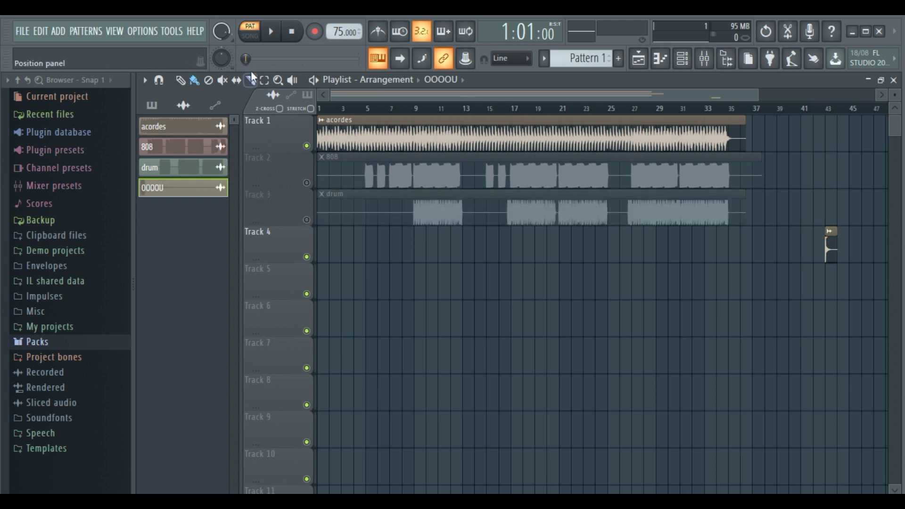
left_click(254, 33)
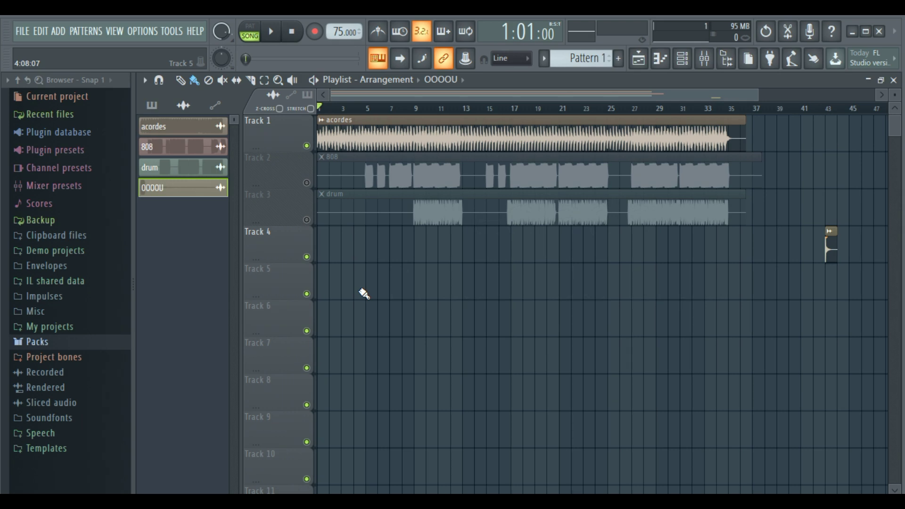
key("space")
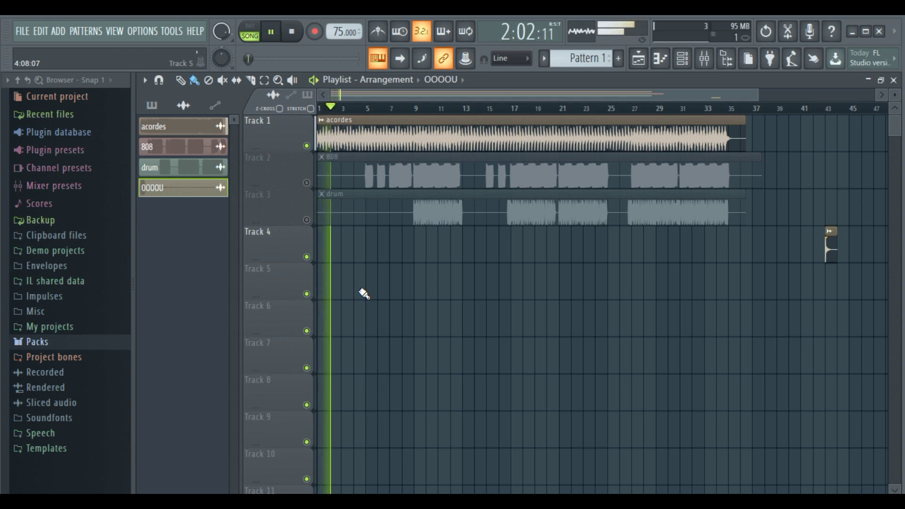
key("space")
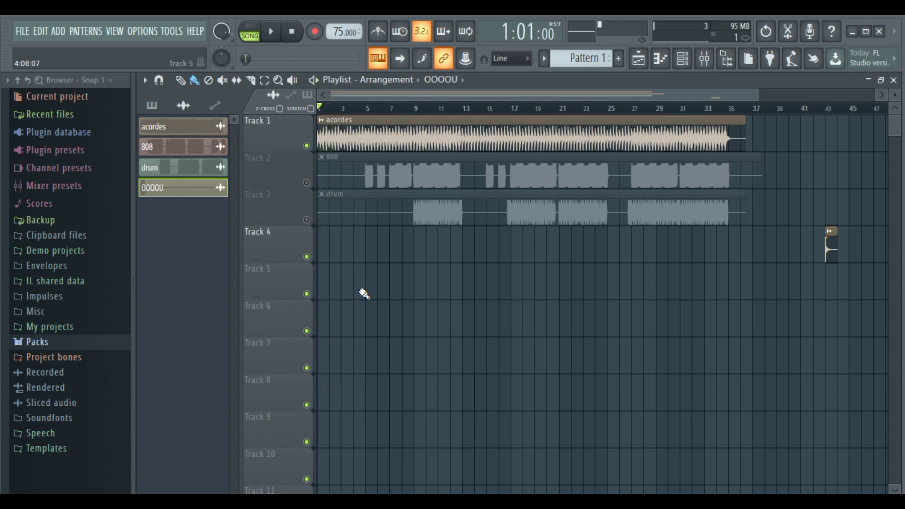
- Play the acordes track on its own from bar 4, then stop playback
left_click(374, 110)
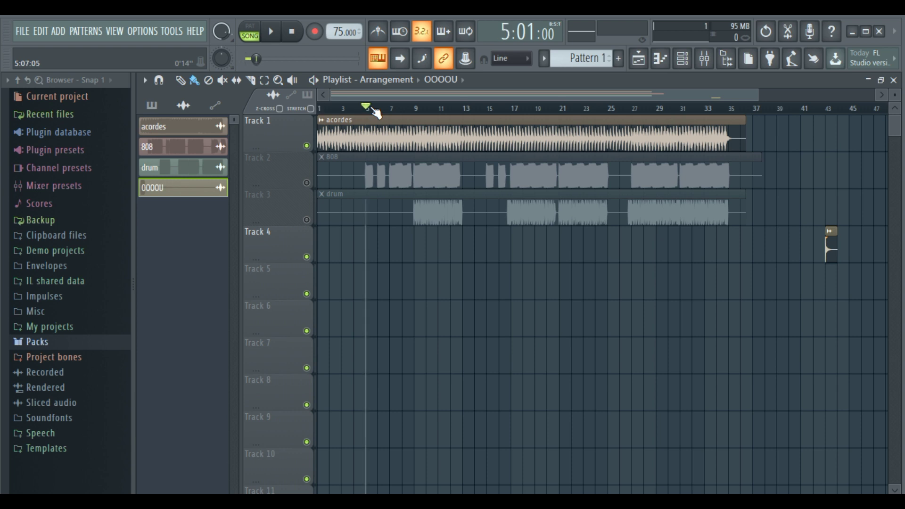
left_click(354, 108)
key("space")
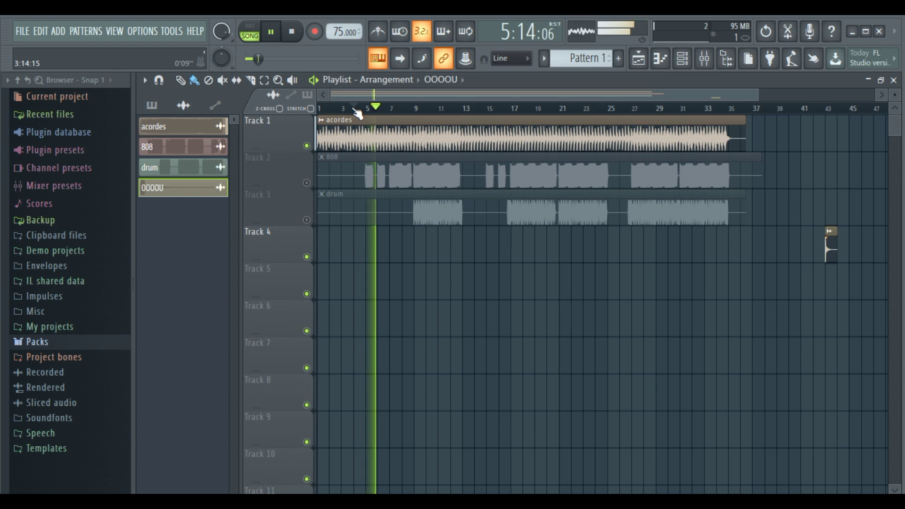
key("space")
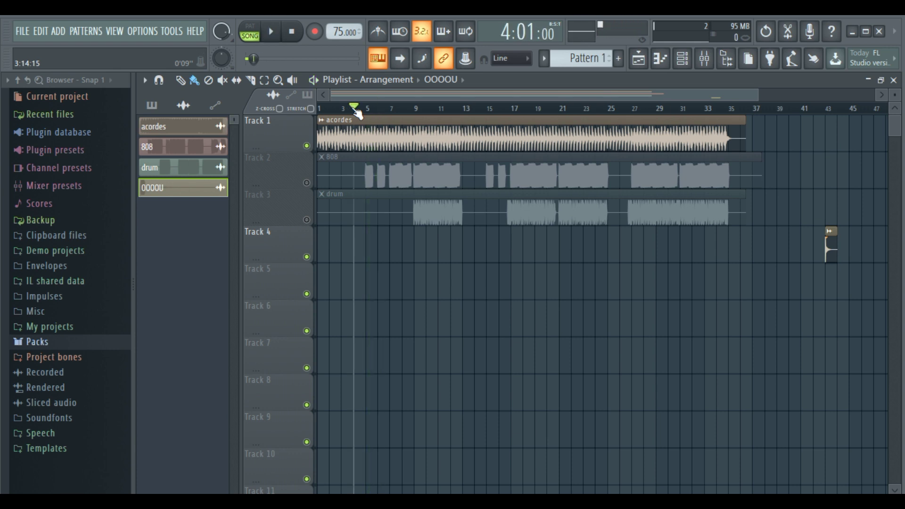
- Mute the acordes track and listen to the 808 track alone from bar 5 and from bar 17
left_click(307, 146)
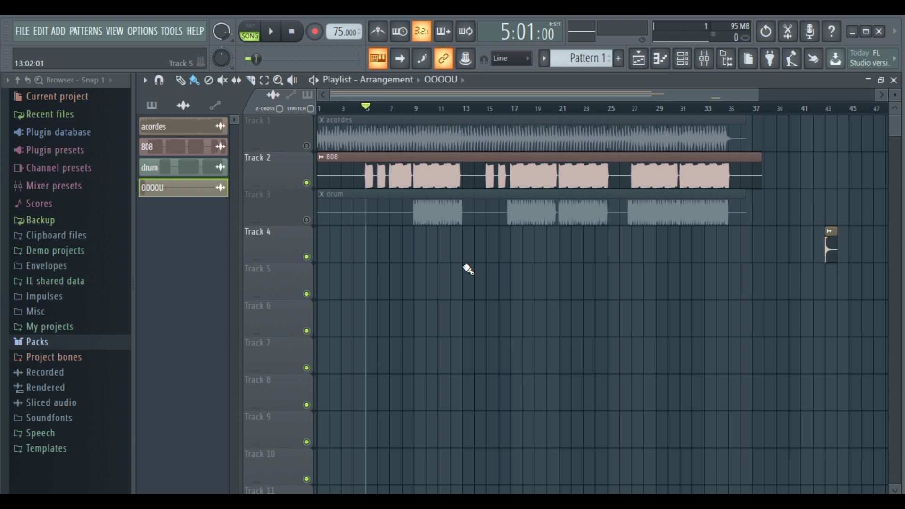
key("space")
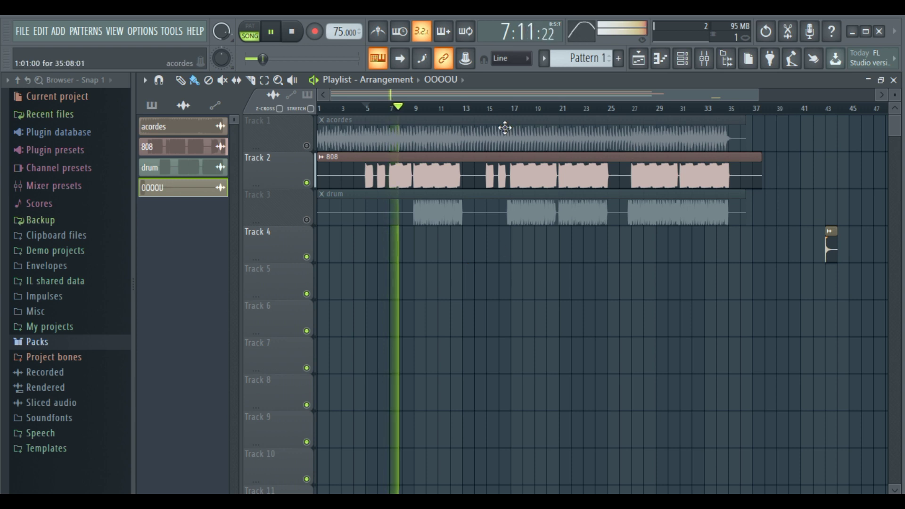
left_click(516, 111)
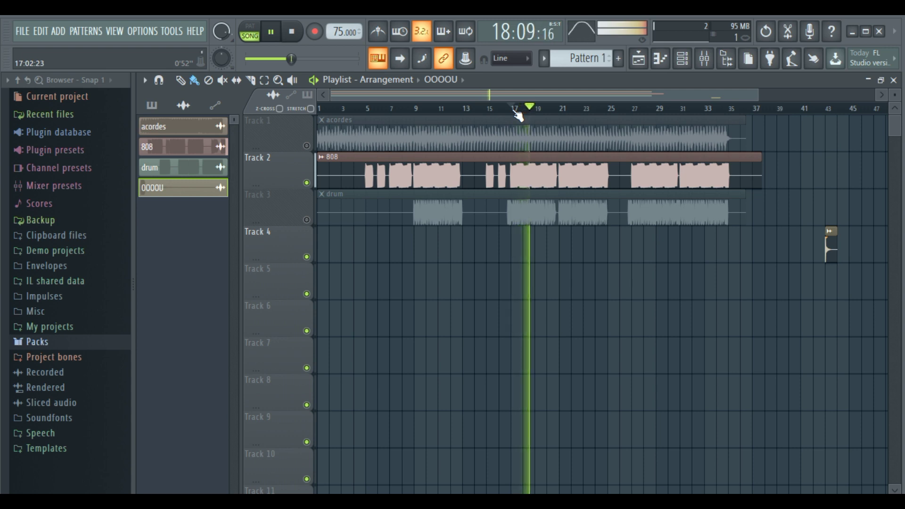
key("space")
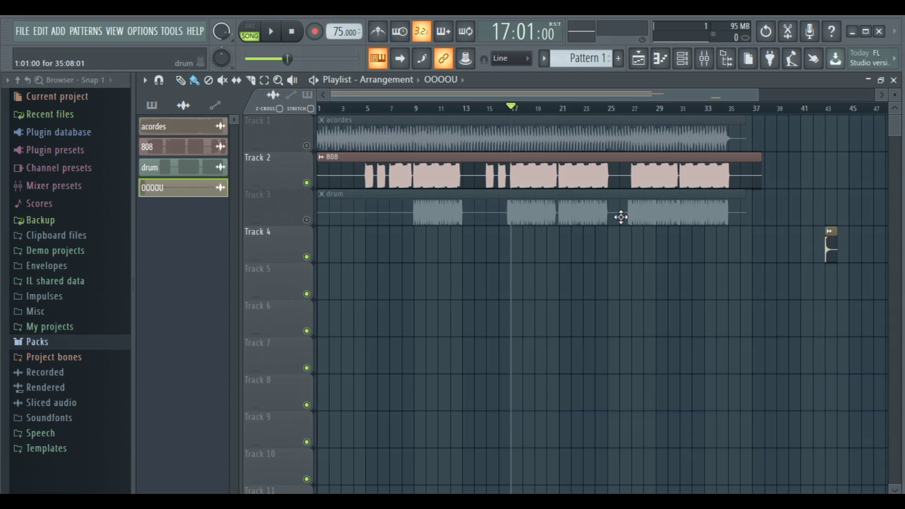
- View the mixer, return to the playlist and play the drum track alone from bar 9
left_click(704, 59)
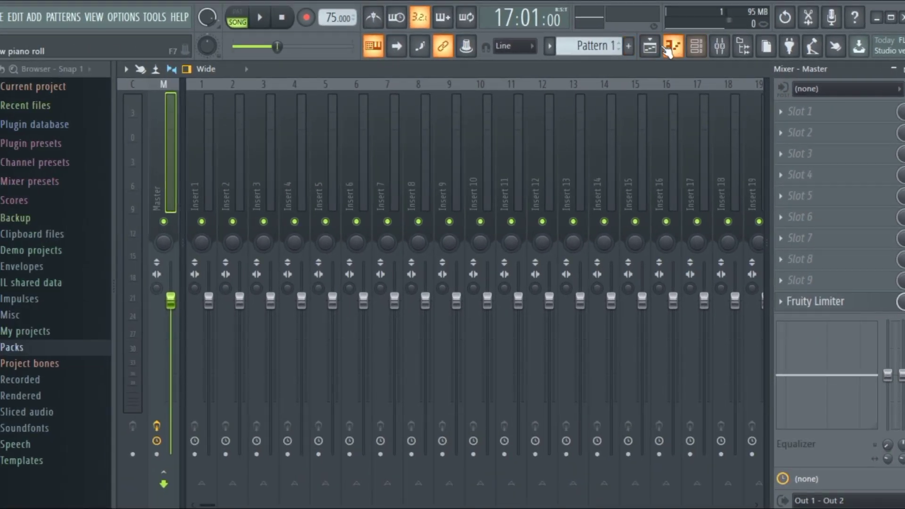
left_click(659, 46)
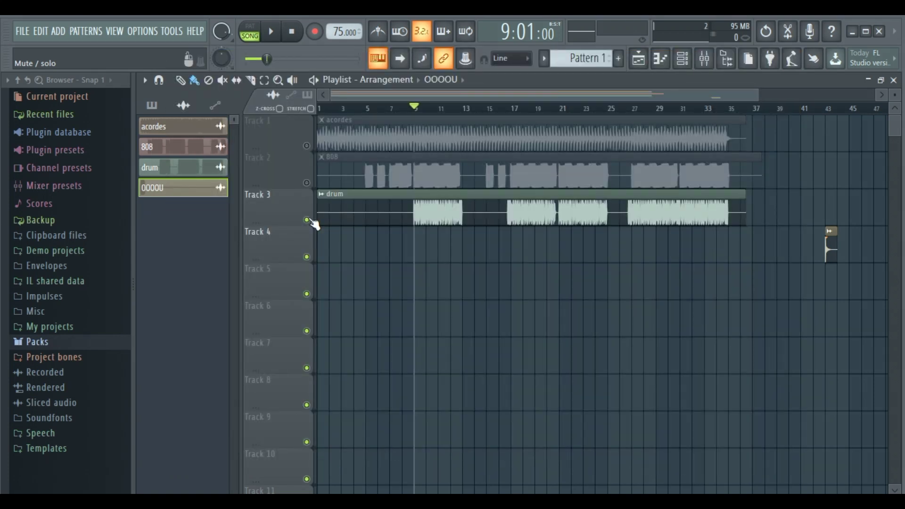
key("space")
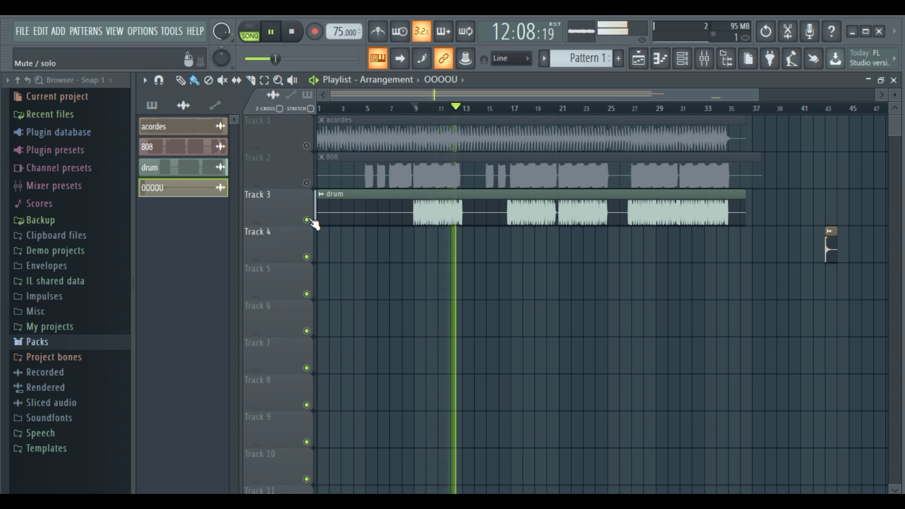
key("space")
- Load Fruity Compressor into the first effect slot of mixer Insert 4 and apply its Drums preset
scroll(465, 114, "up", 3)
scroll(466, 114, "down", 2)
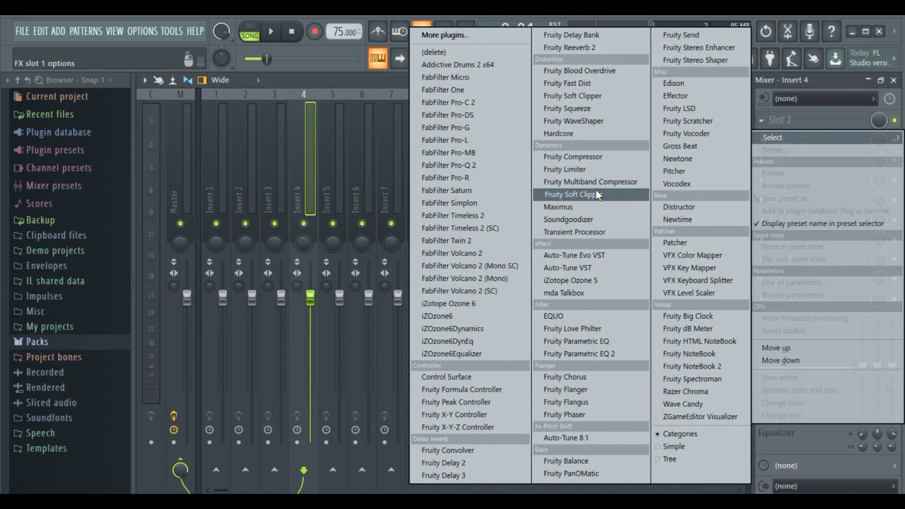
left_click(618, 155)
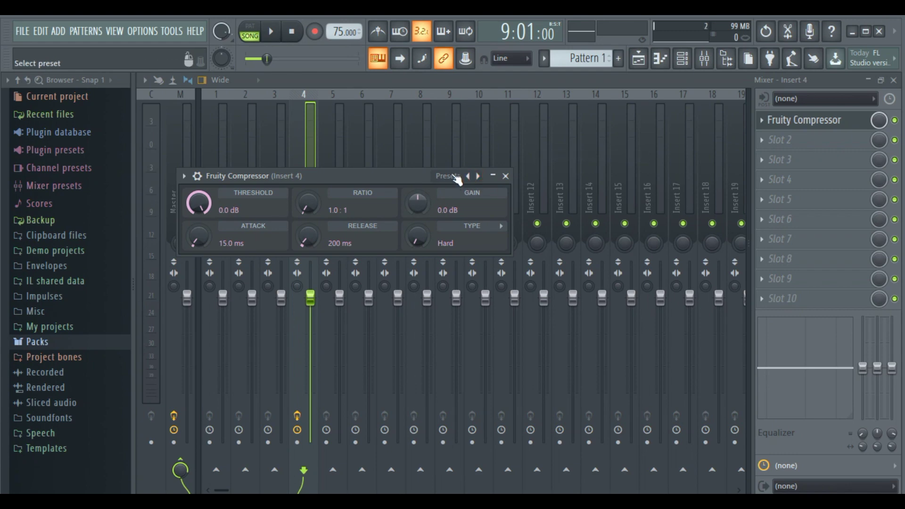
left_click(451, 177)
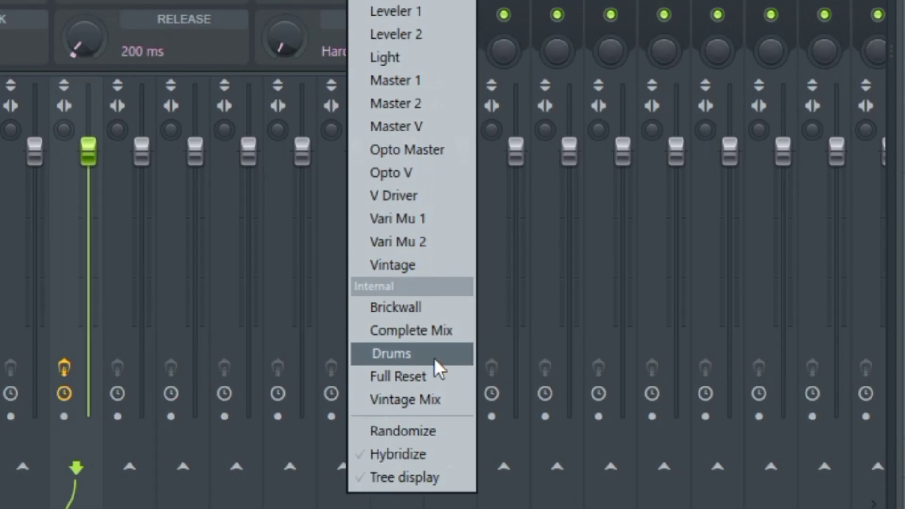
left_click(434, 358)
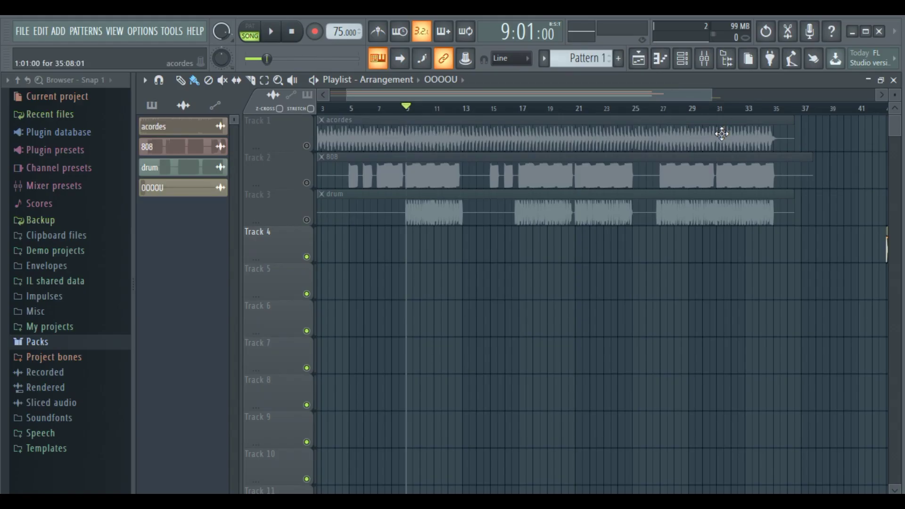
- Place the playhead at bar 29 and unmute the acordes, 808 and drum tracks
left_click_drag(680, 108, 688, 108)
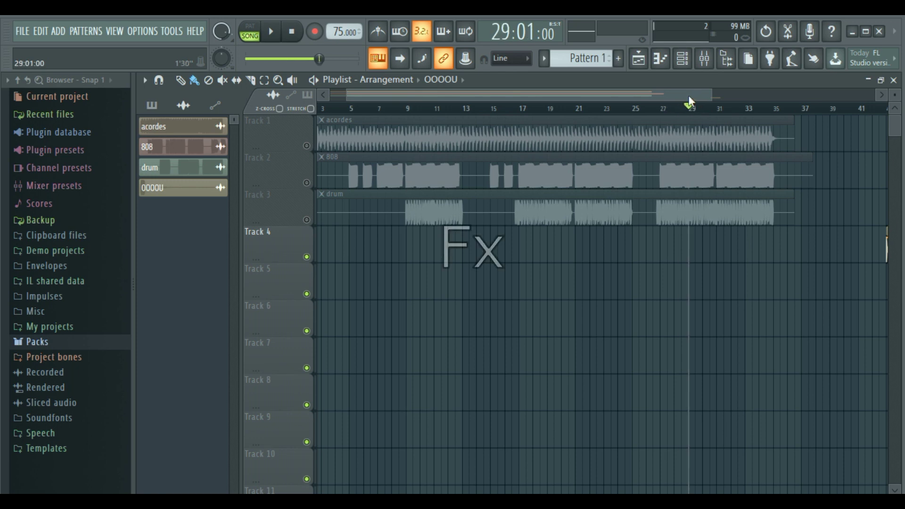
left_click(306, 146)
left_click(306, 183)
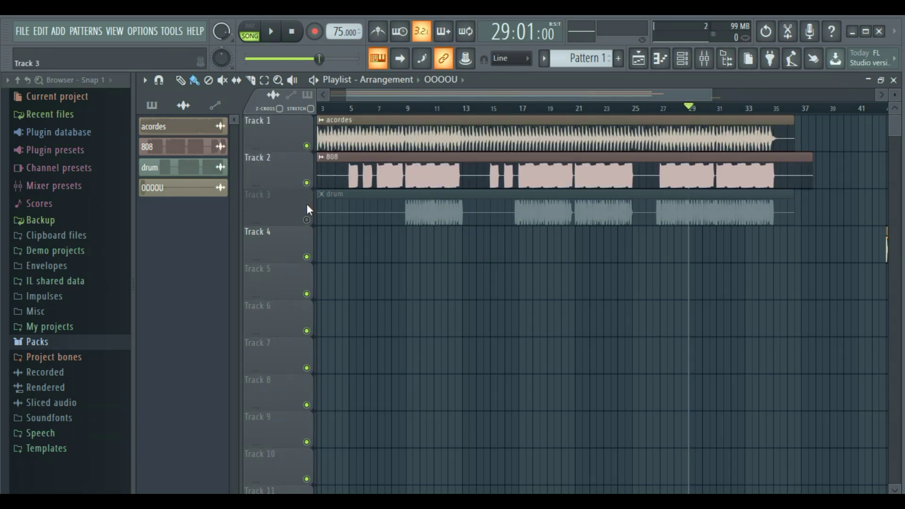
left_click(306, 219)
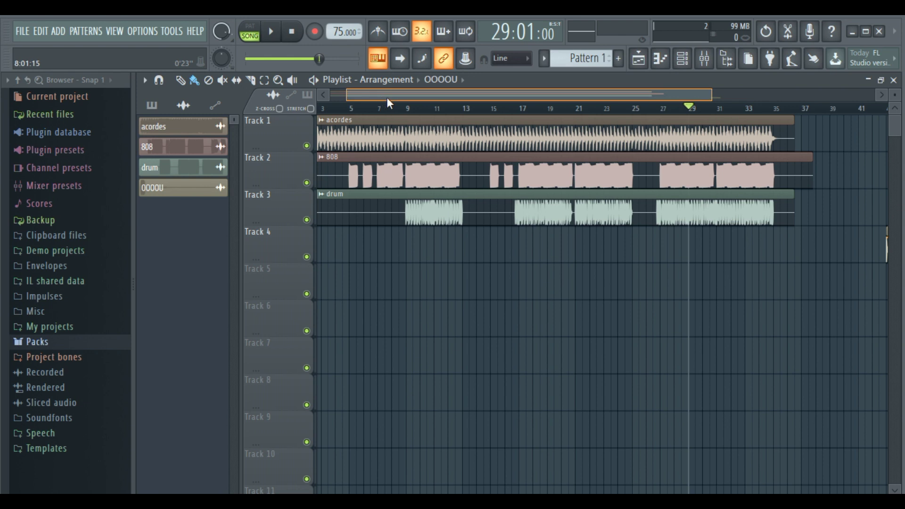
- Move the OOOOU clip on Track 4 back to bar 7 and preview its sample in the channel settings
left_click_drag(386, 97, 450, 97)
left_click_drag(792, 250, 409, 251)
double_click(409, 252)
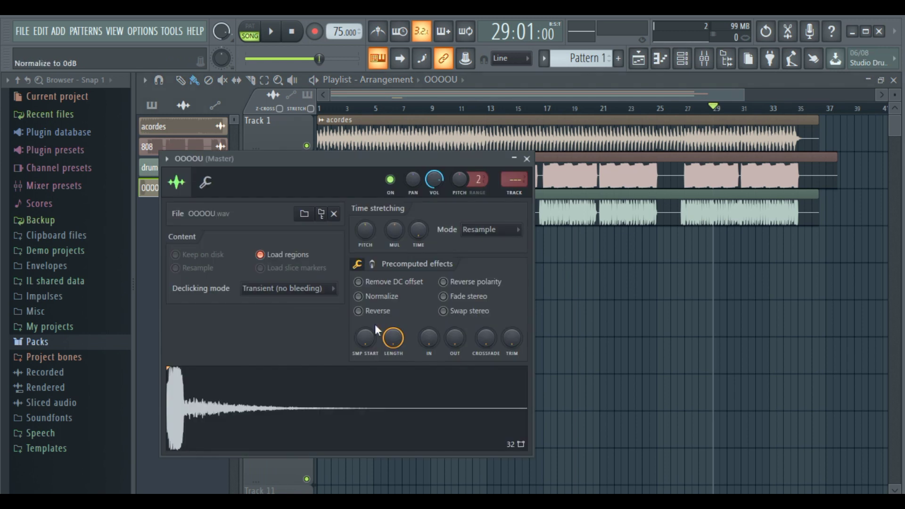
left_click(362, 389)
left_click(362, 389)
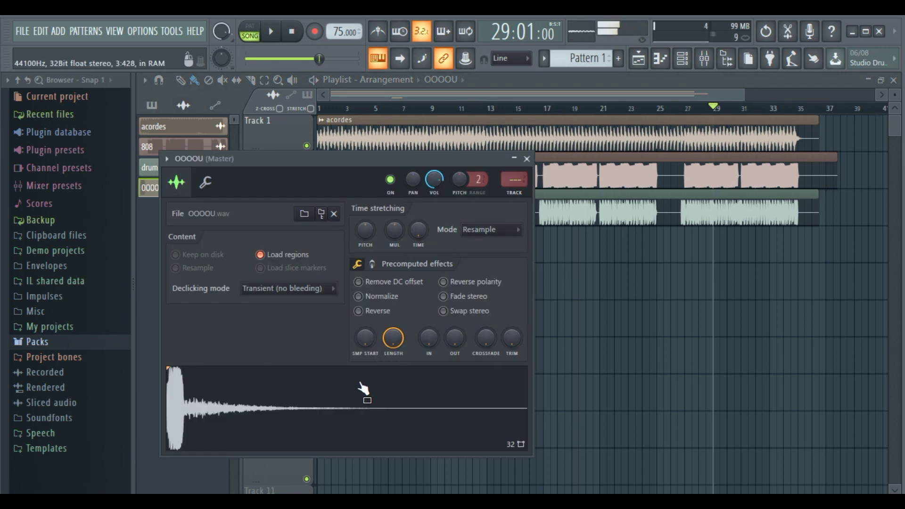
left_click(362, 389)
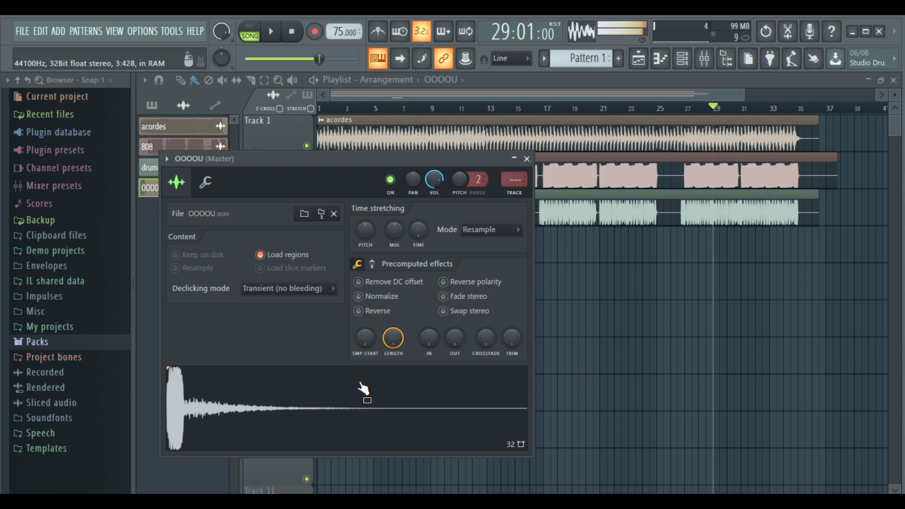
left_click(526, 160)
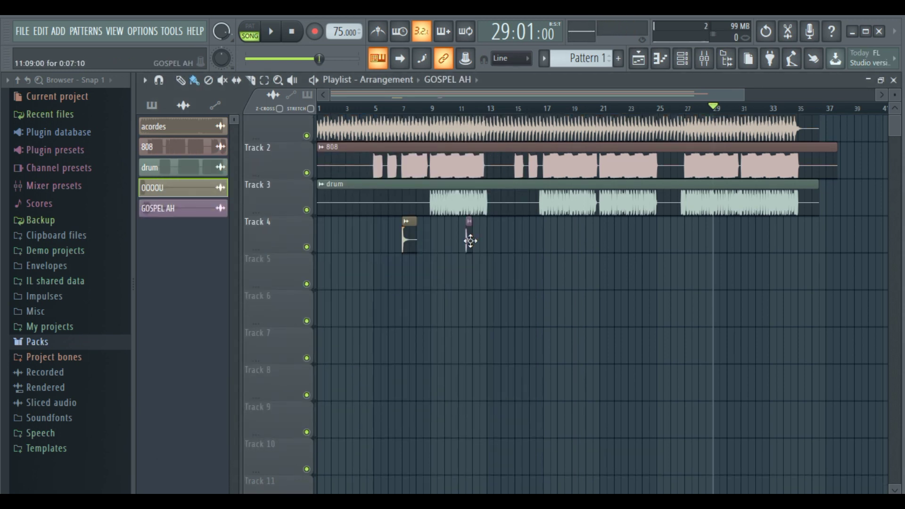
- Preview the GOSPEL AH clip's sample in its channel settings and close them
double_click(470, 241)
left_click(361, 420)
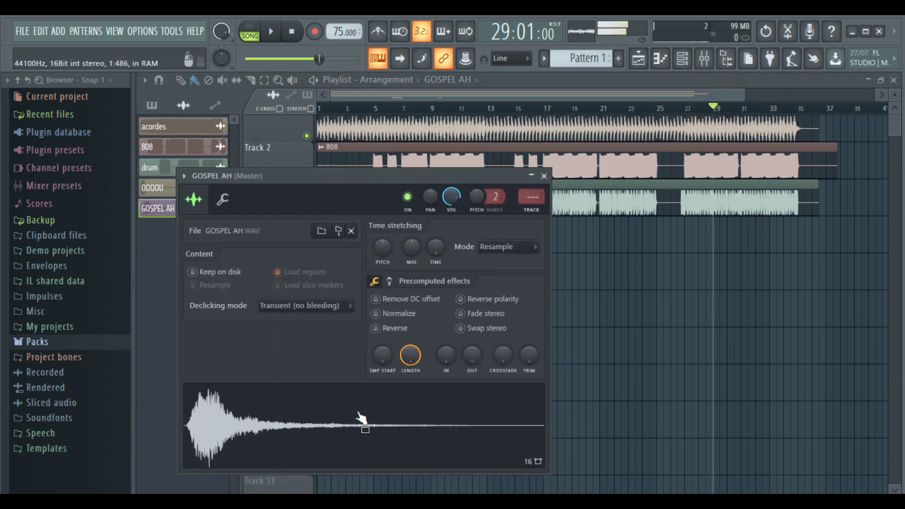
left_click(544, 175)
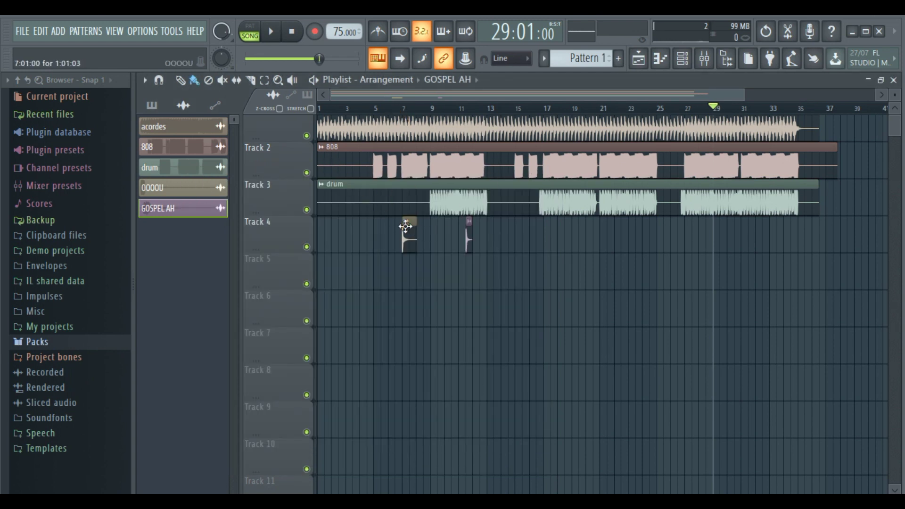
- Move the OOOOU clip on Track 4 to about the middle of bar 17 and play the arrangement from bar 16
left_click_drag(405, 227, 554, 227)
left_click(538, 107)
key("space")
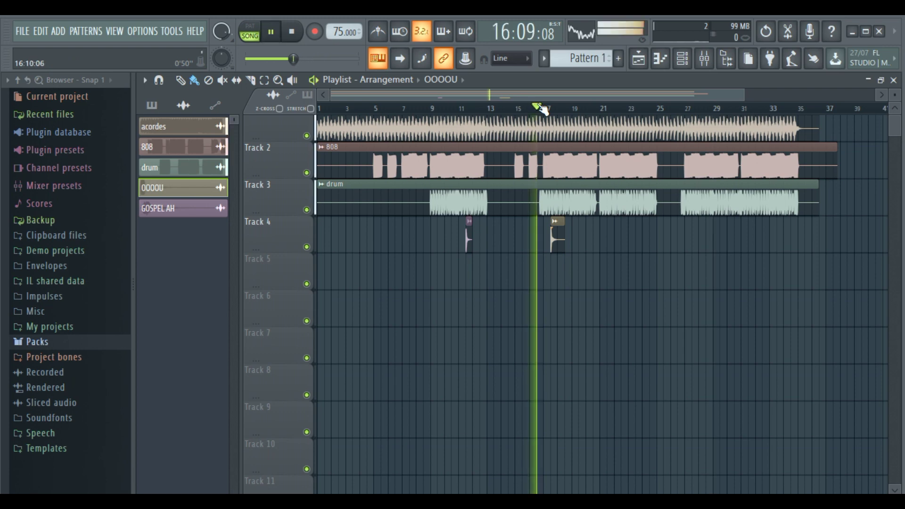
scroll(546, 109, "up", 2)
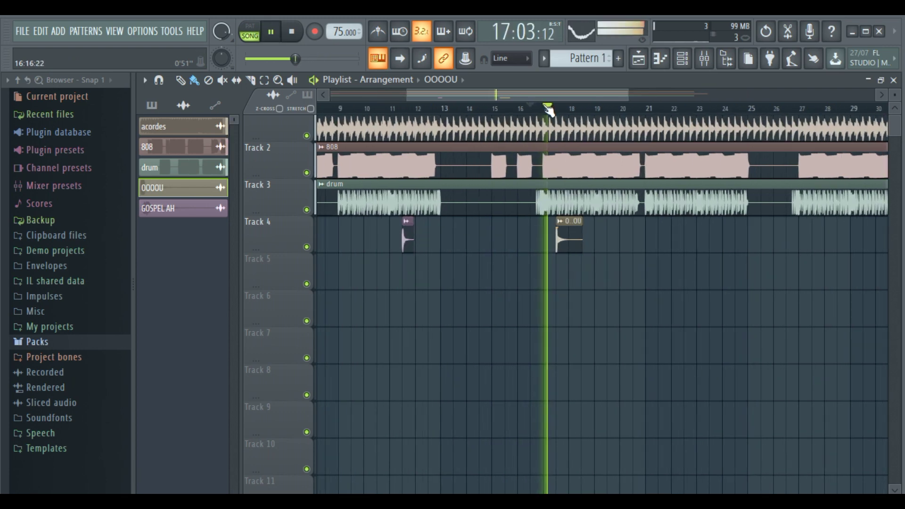
scroll(548, 109, "up", 3)
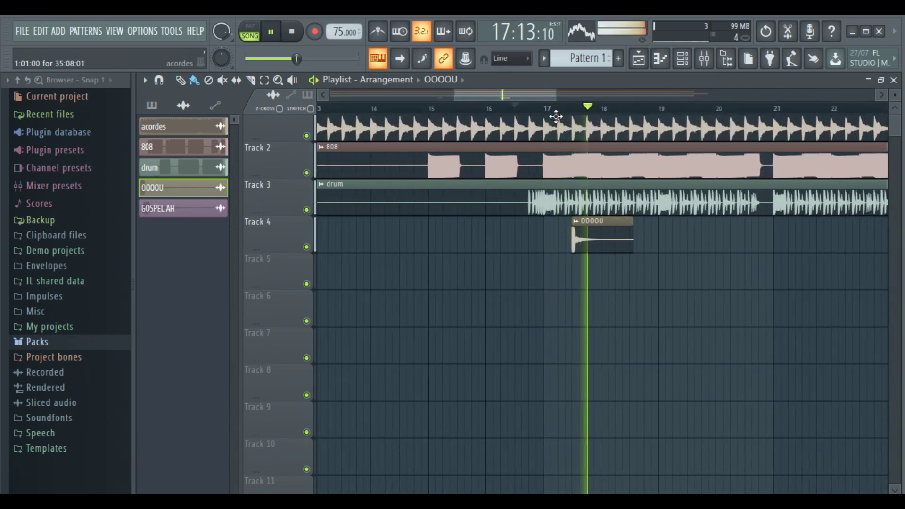
scroll(557, 113, "down", 2)
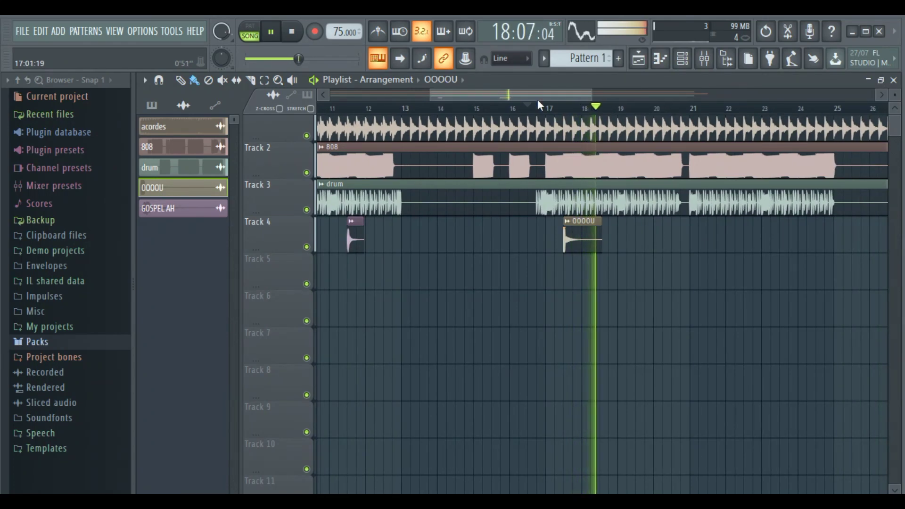
scroll(540, 107, "down", 4)
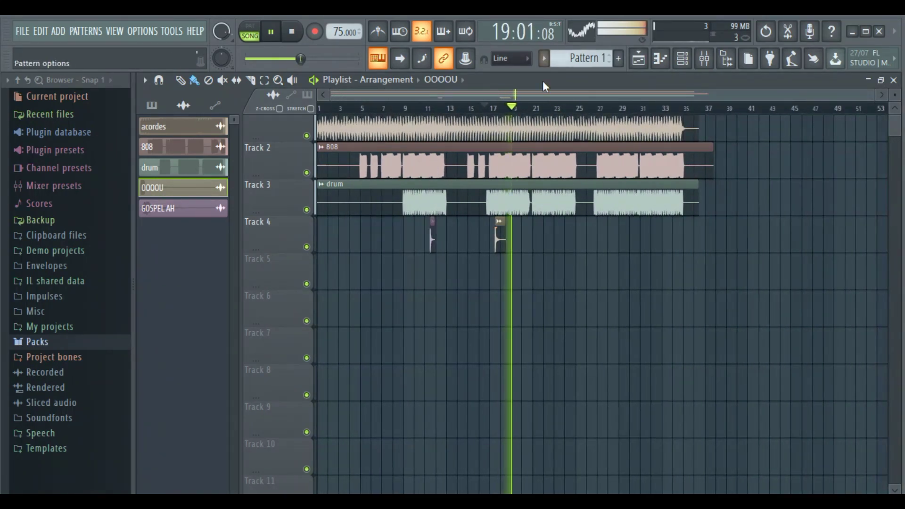
key("space")
- Audition the acordes clip on its own from about bar 3 with the Playback tool
scroll(542, 89, "up", 1)
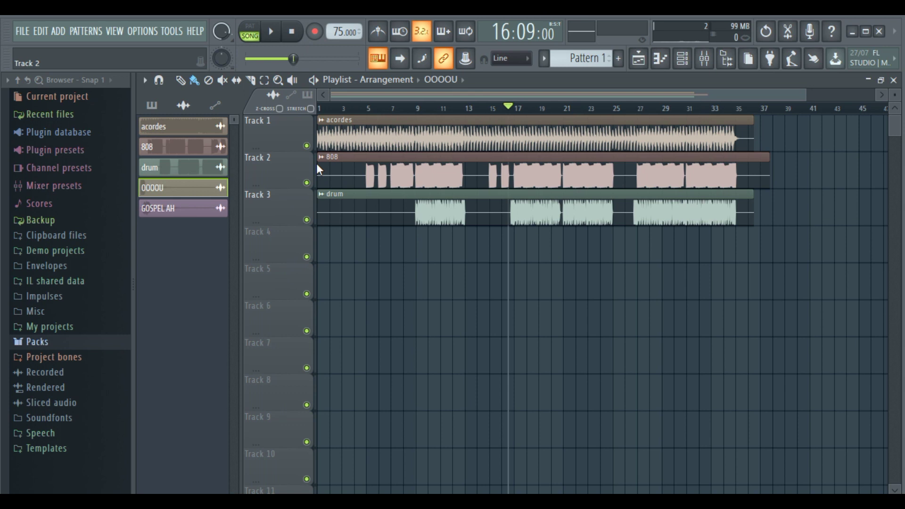
key("y")
left_click(349, 144)
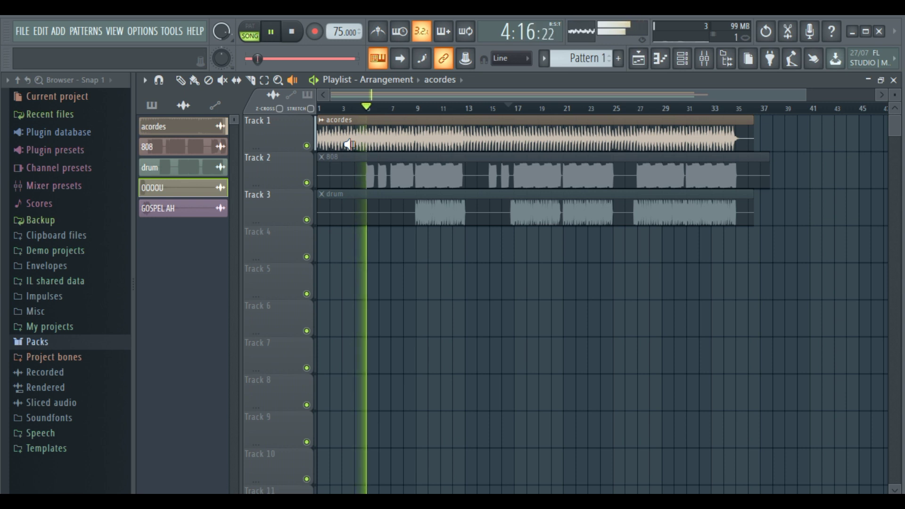
left_click_drag(349, 144, 348, 143)
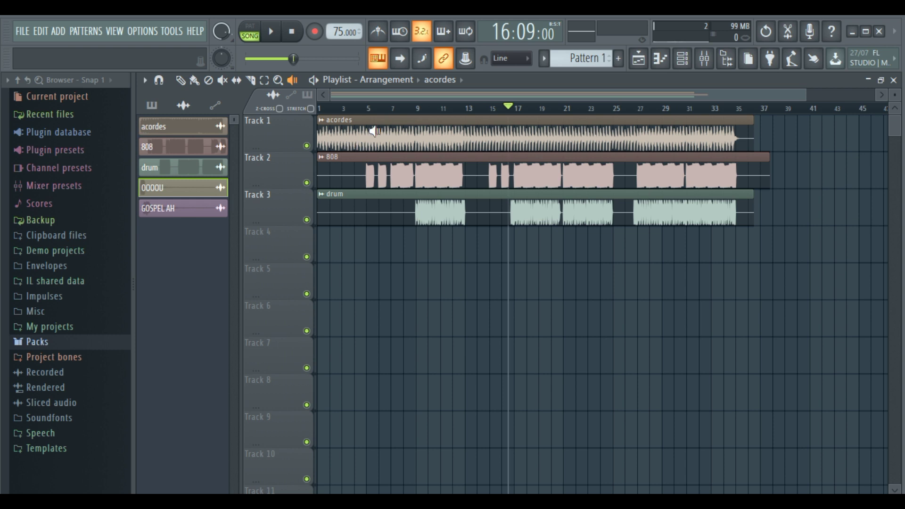
- Examine the stereo separation control of Fruity Reeverb 2 on mixer Insert 3, close the plugin and return to the playlist
left_click(712, 65)
left_click(710, 64)
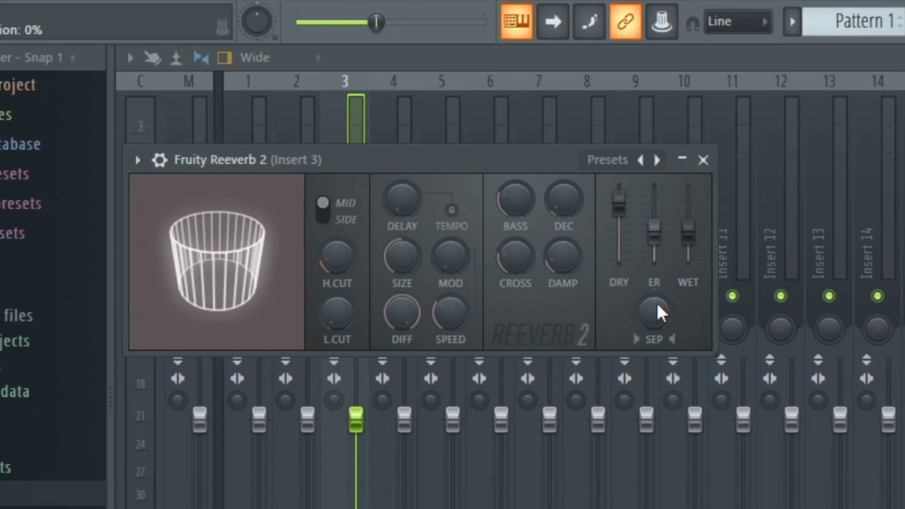
left_click_drag(659, 313, 658, 286)
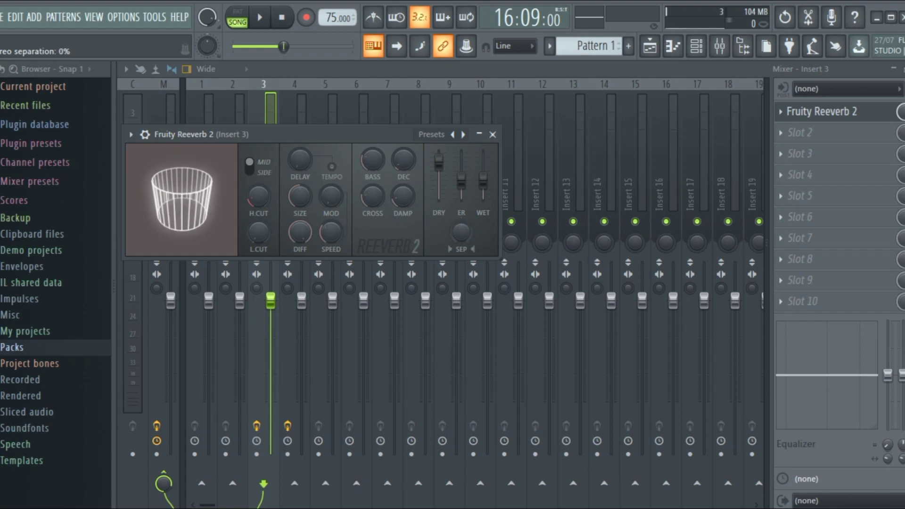
left_click(492, 134)
left_click(642, 47)
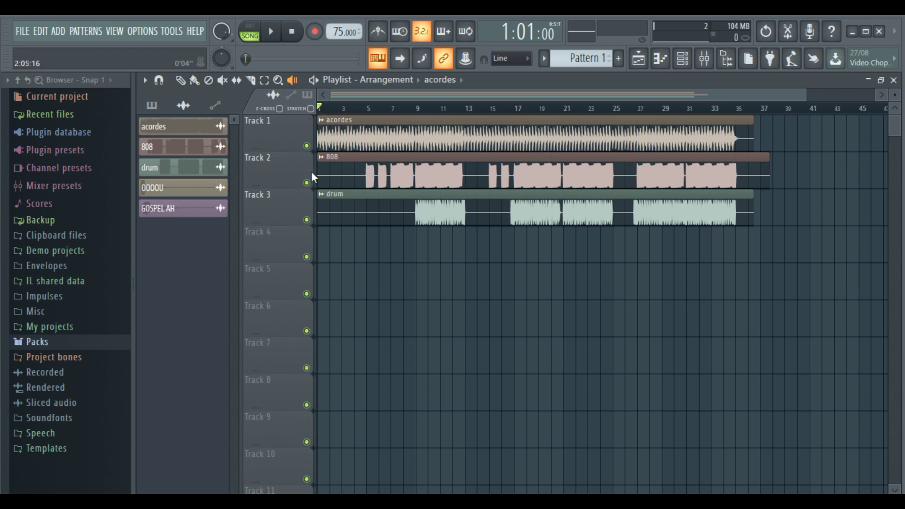
- Play the arrangement of acordes, 808 and drum from bar 1 and stop playback
key("space")
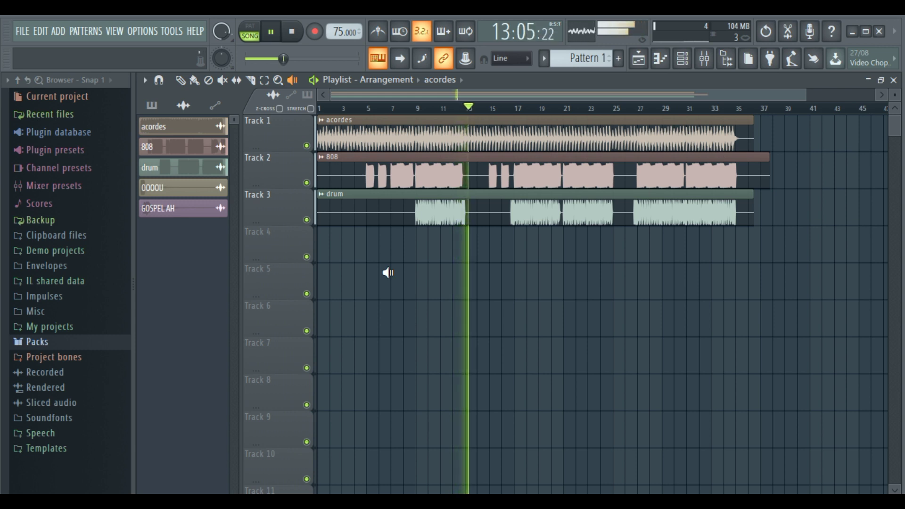
key("space")
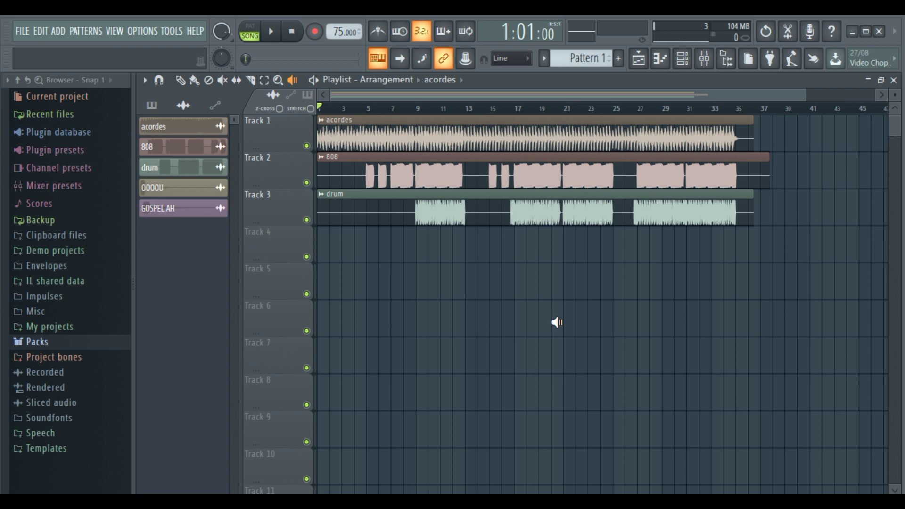
scroll(527, 114, "down", 2)
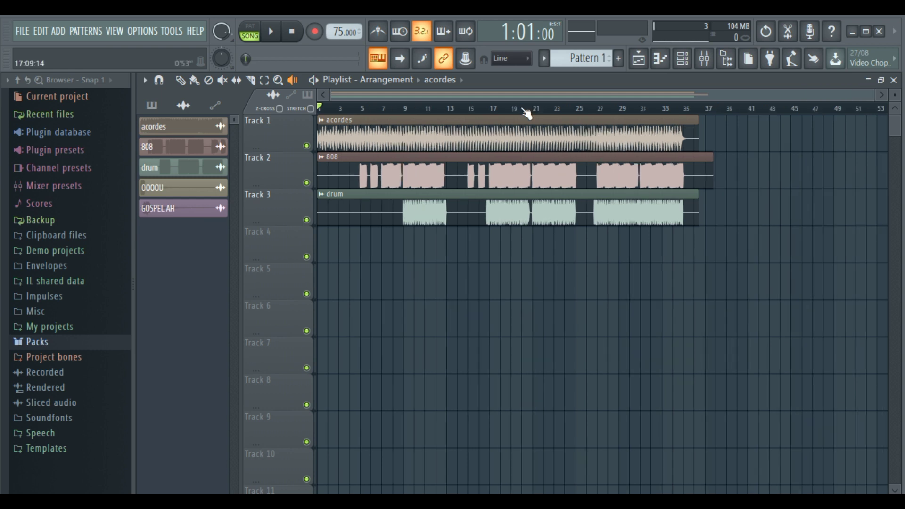